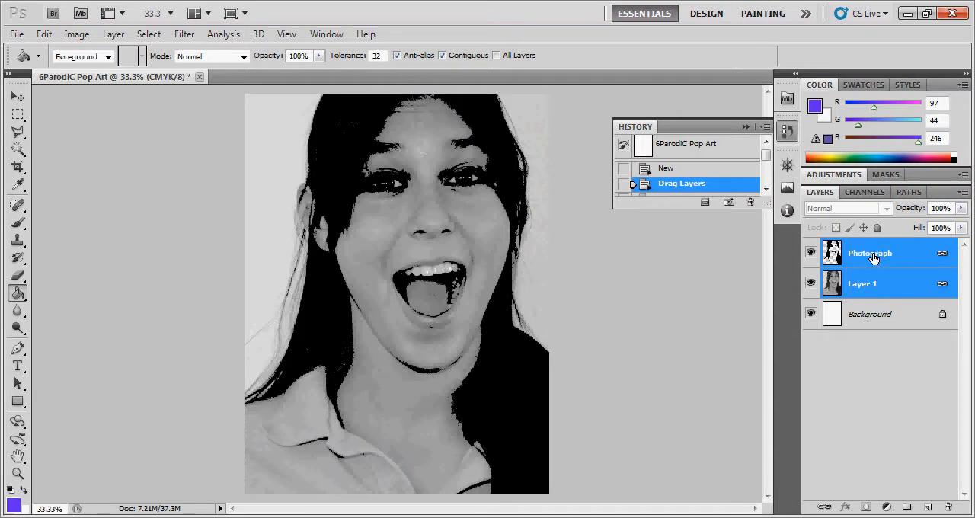
- Rename the Photograph layer to "silk screen"
double_click(873, 256)
type("s")
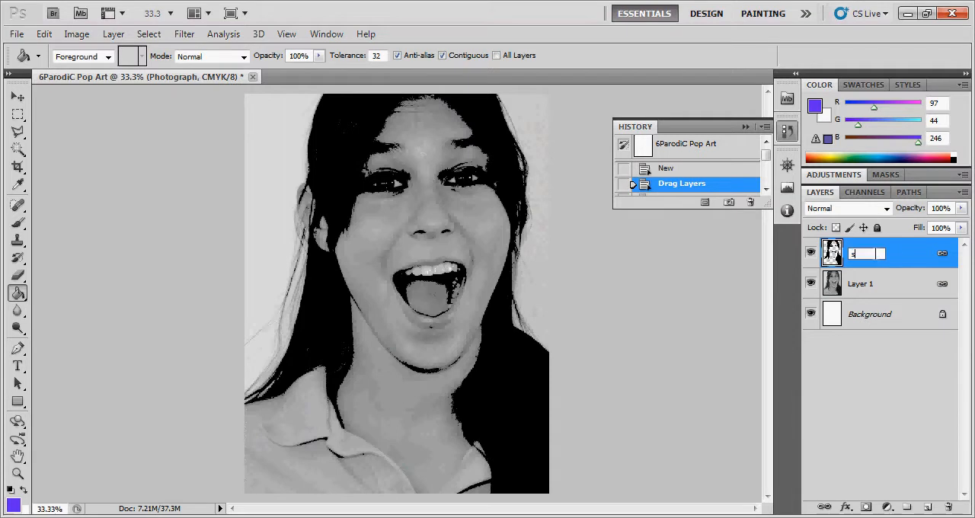
type("ilk screen")
key("Return")
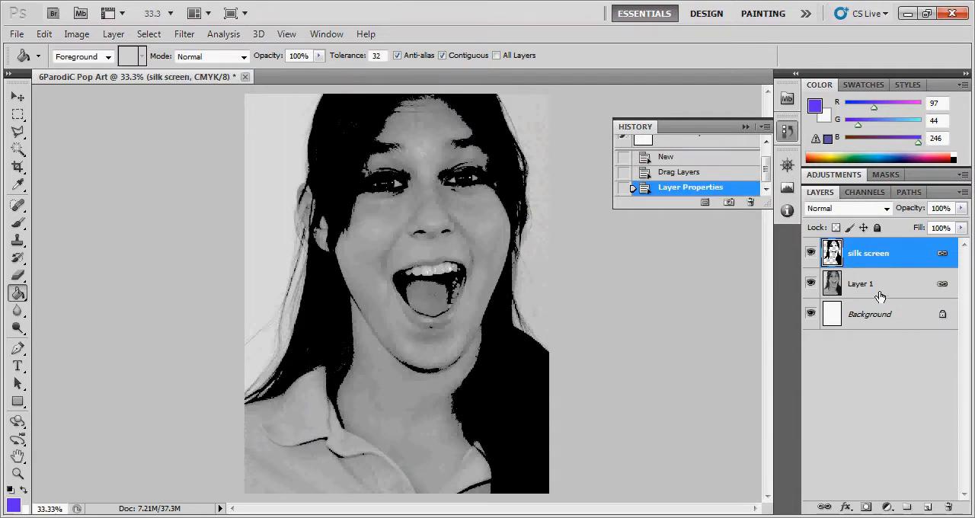
- Rename Layer 1 to "photograph"
double_click(863, 284)
type("po")
type("hot")
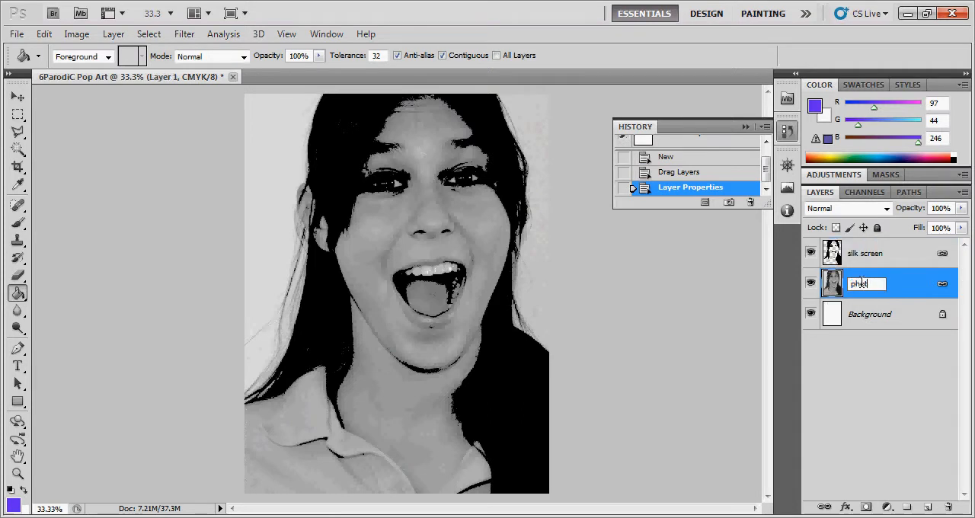
type("ograph")
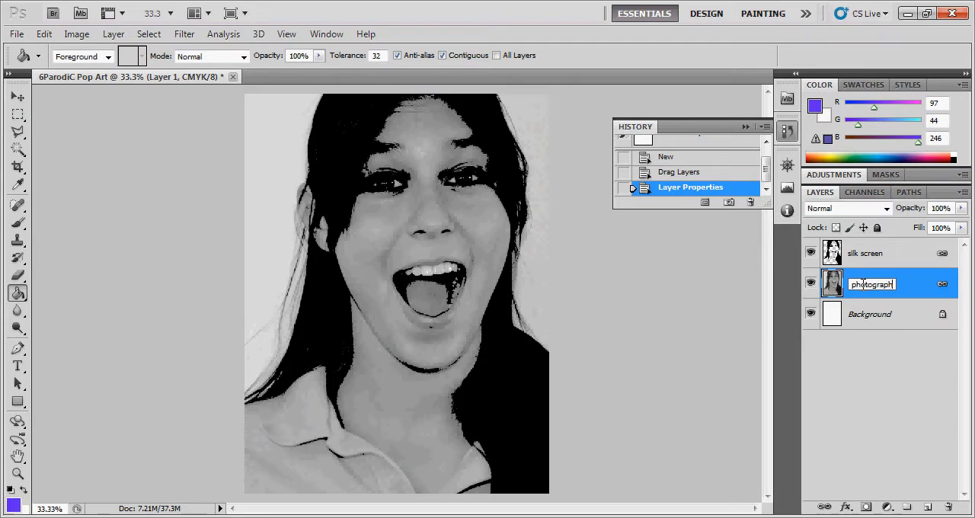
key("Return")
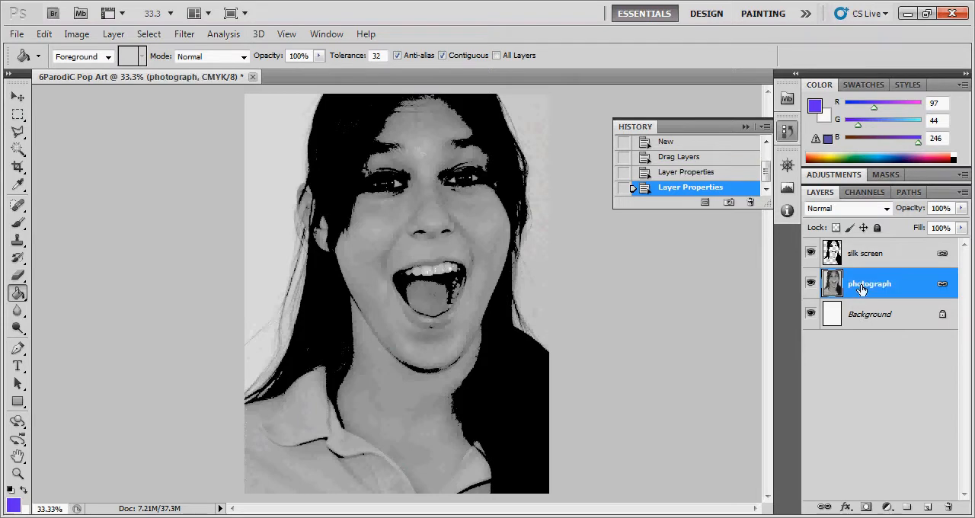
- Scale the linked silk screen and photograph layers proportionally to about 70% and move the portrait back over the canvas
left_click(899, 253)
left_click(906, 287)
left_click(909, 259)
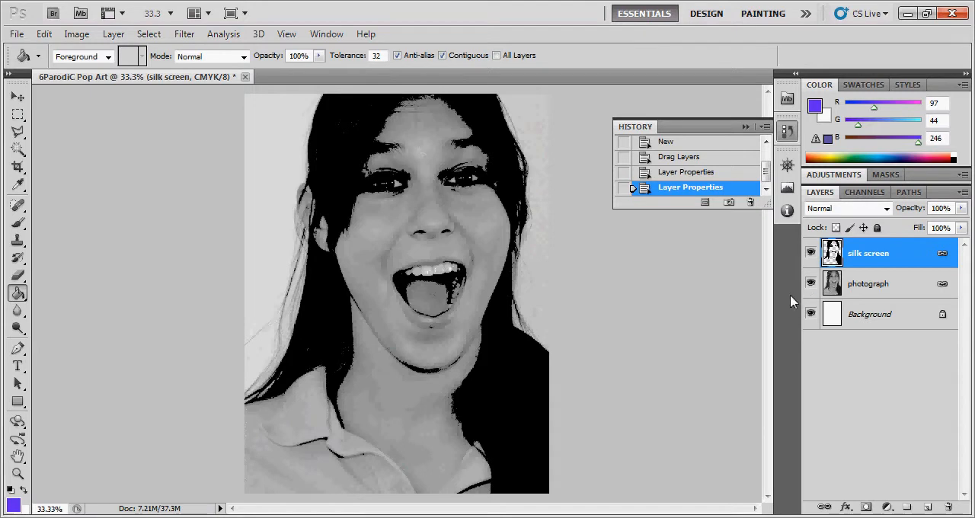
left_click(44, 34)
mouse_move(230, 303)
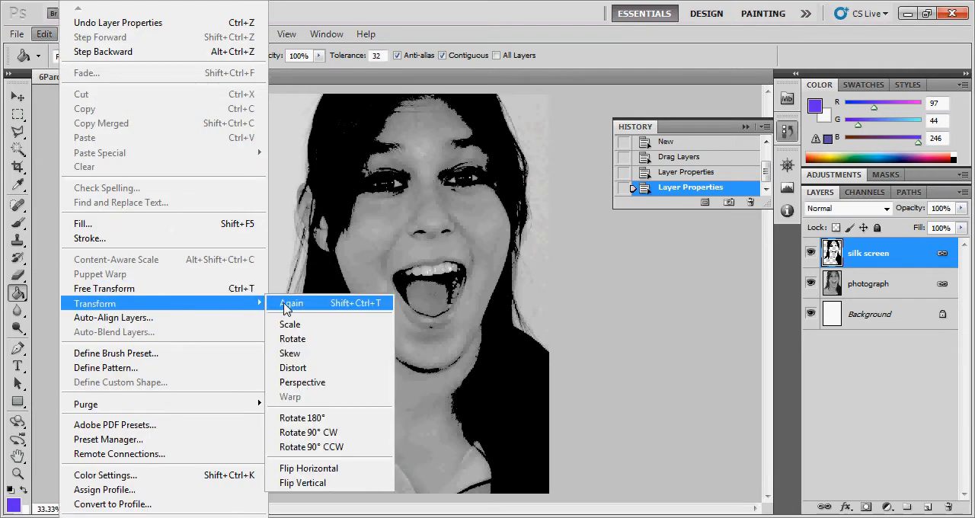
left_click(289, 324)
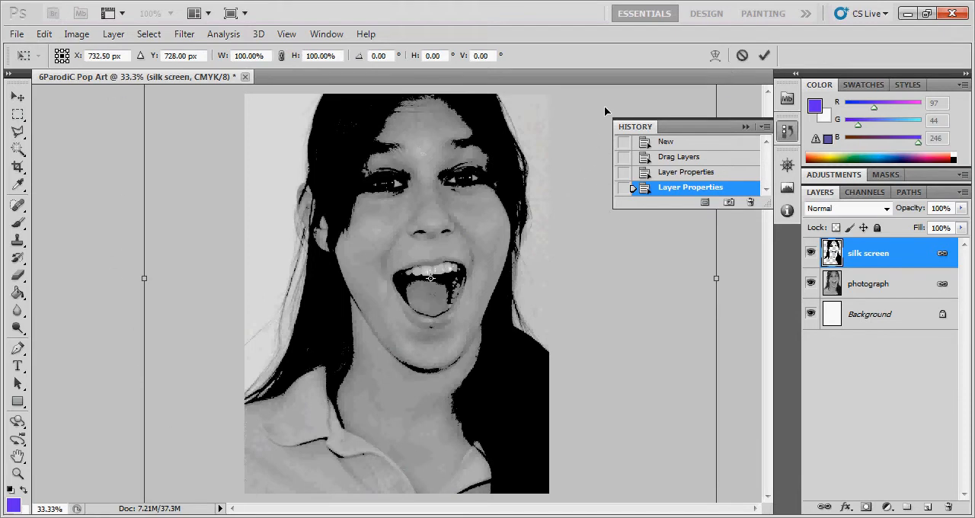
left_click_drag(604, 111, 355, 340)
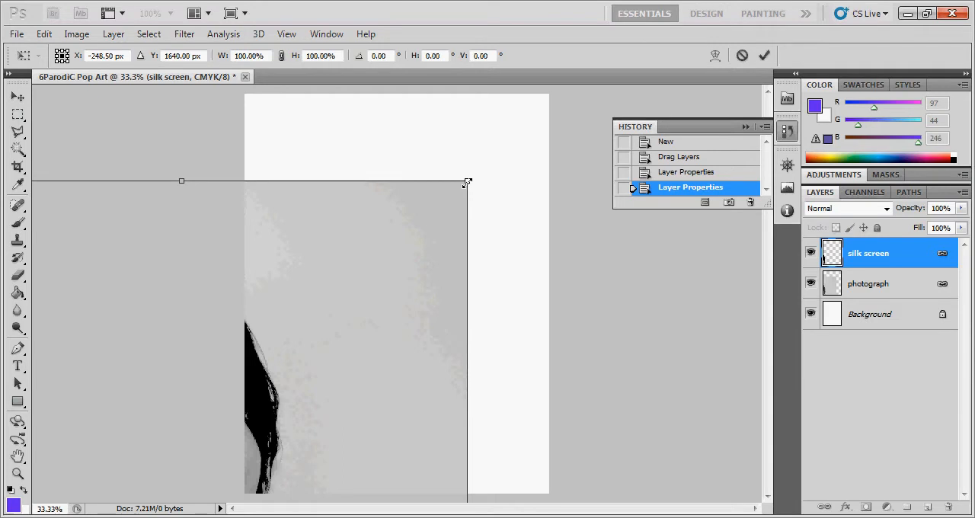
left_click_drag(467, 182, 299, 396)
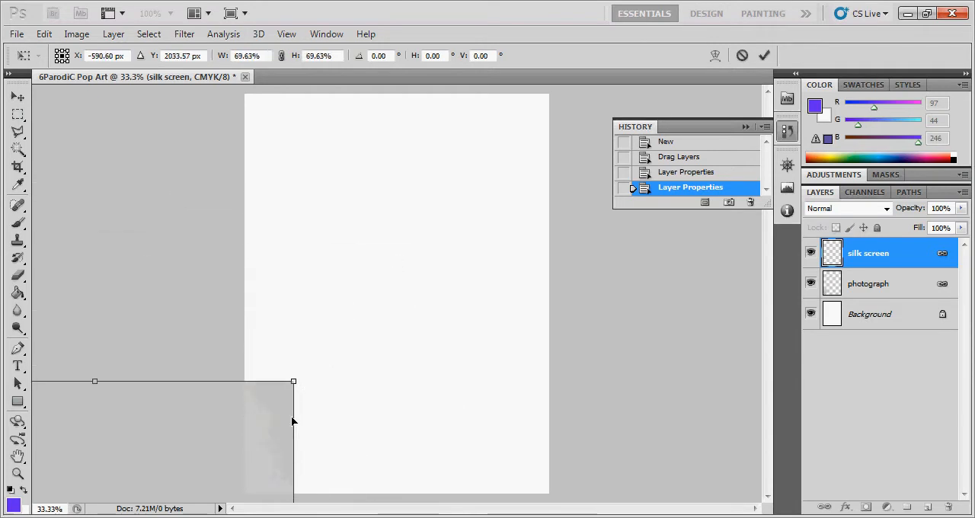
left_click_drag(256, 436, 495, 157)
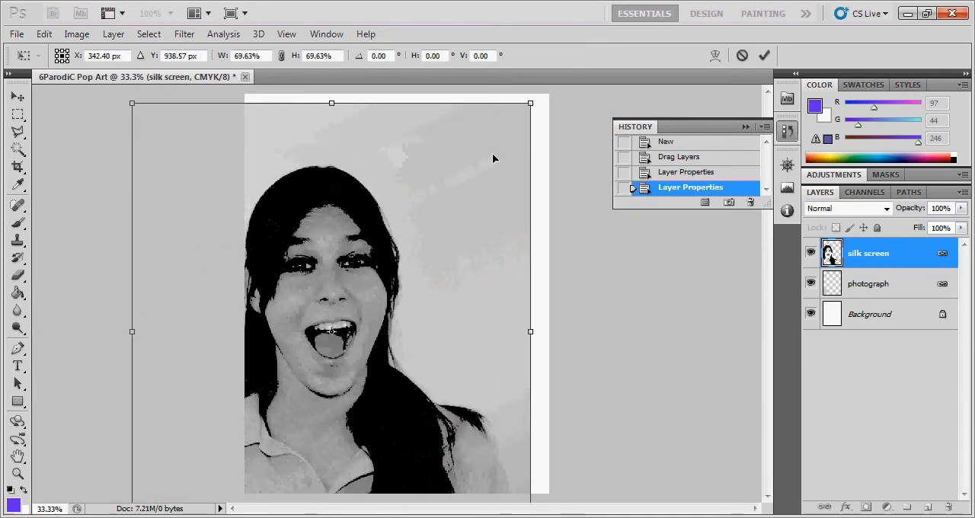
left_click_drag(437, 191, 450, 185)
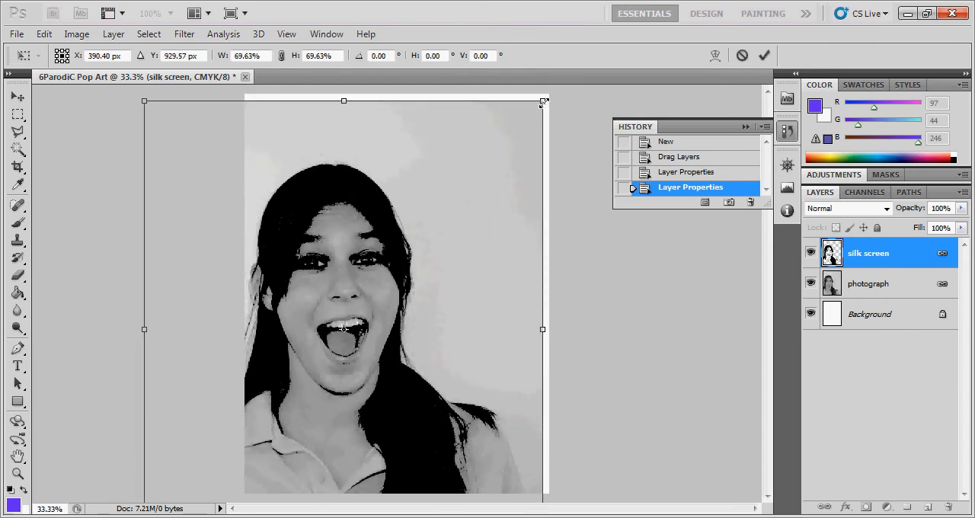
- Resize the linked portrait layers to about 63% so head and shoulders fill the whole canvas, and apply the transform
left_click_drag(543, 102, 439, 216)
left_click_drag(388, 299, 475, 241)
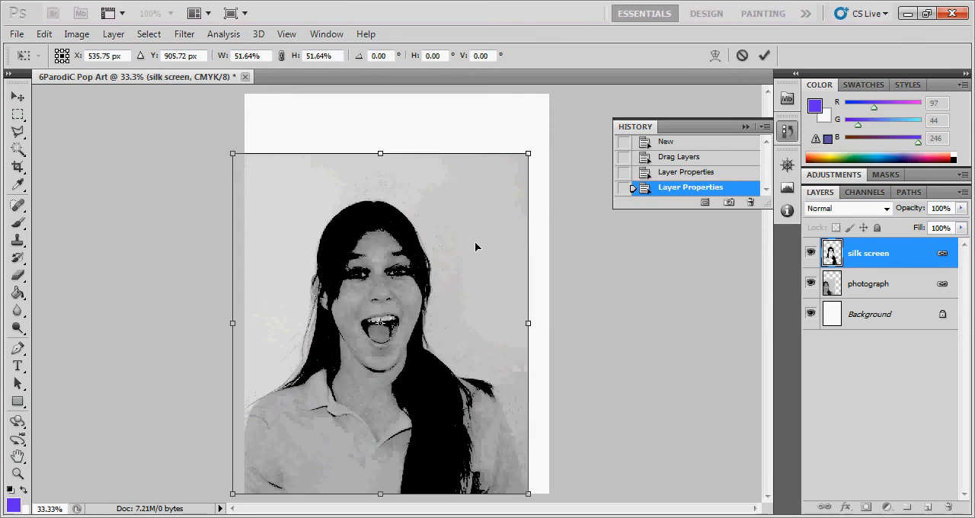
left_click_drag(525, 160, 608, 105)
left_click_drag(503, 171, 496, 175)
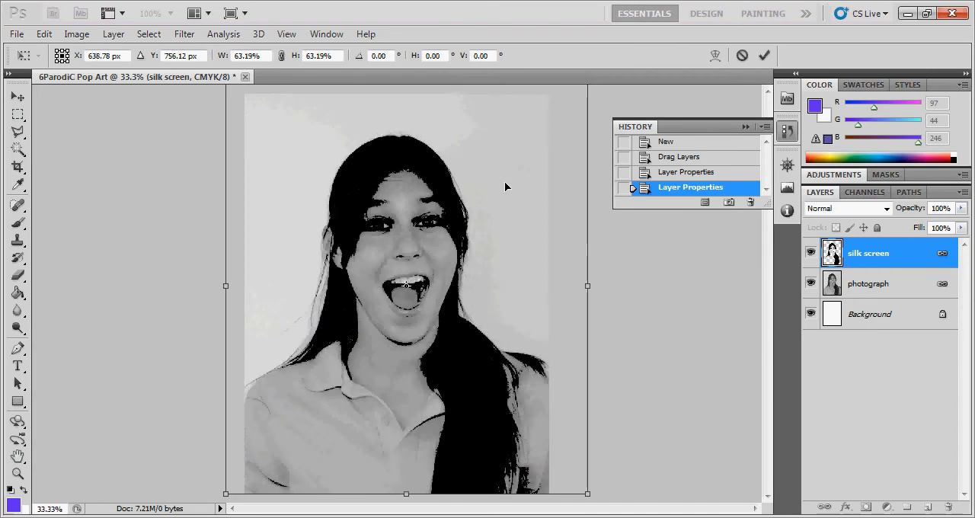
key("g")
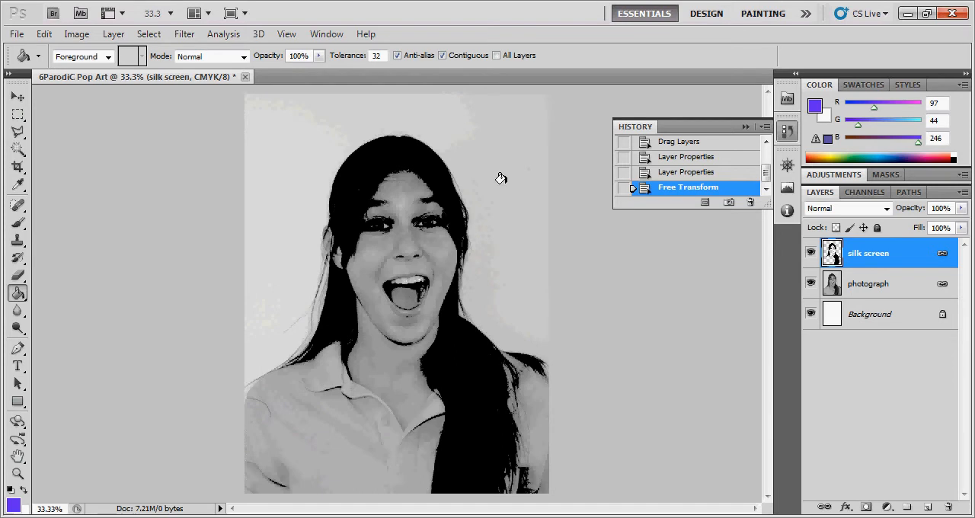
- Hide the photograph layer and add a new layer named "backdrop" above the silk screen layer
left_click(811, 284)
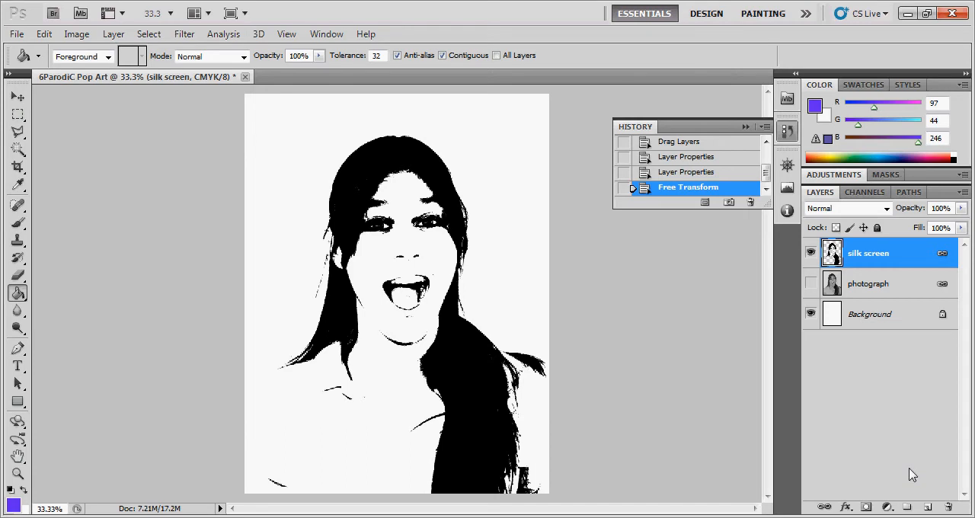
left_click(928, 507)
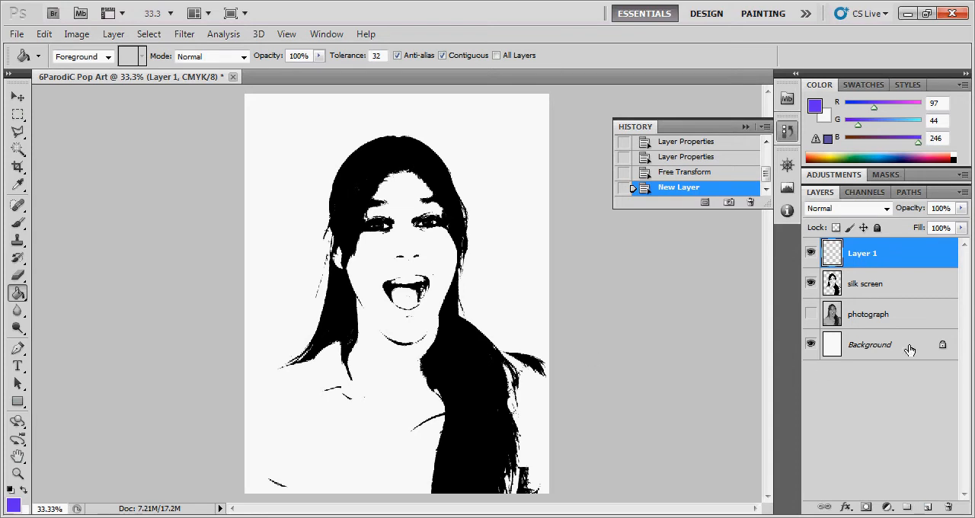
double_click(863, 254)
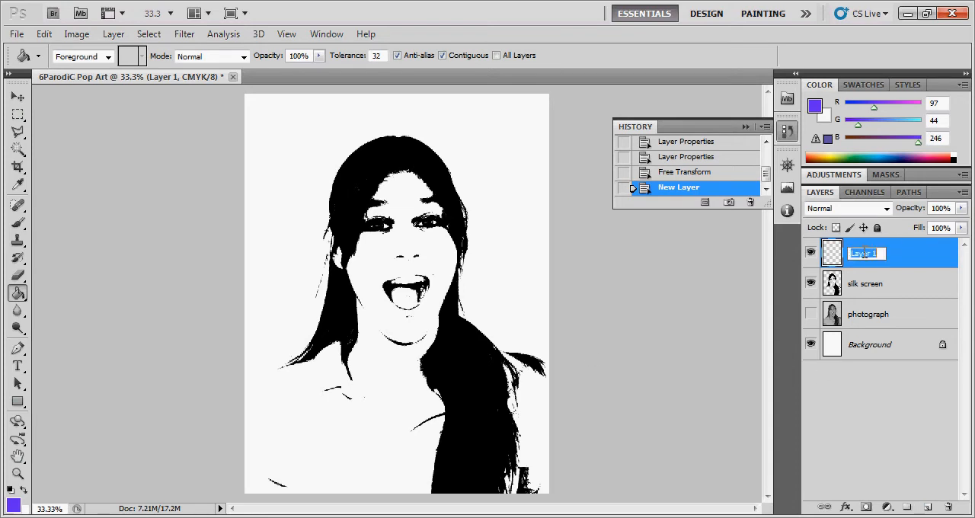
type("backdrop")
key("Return")
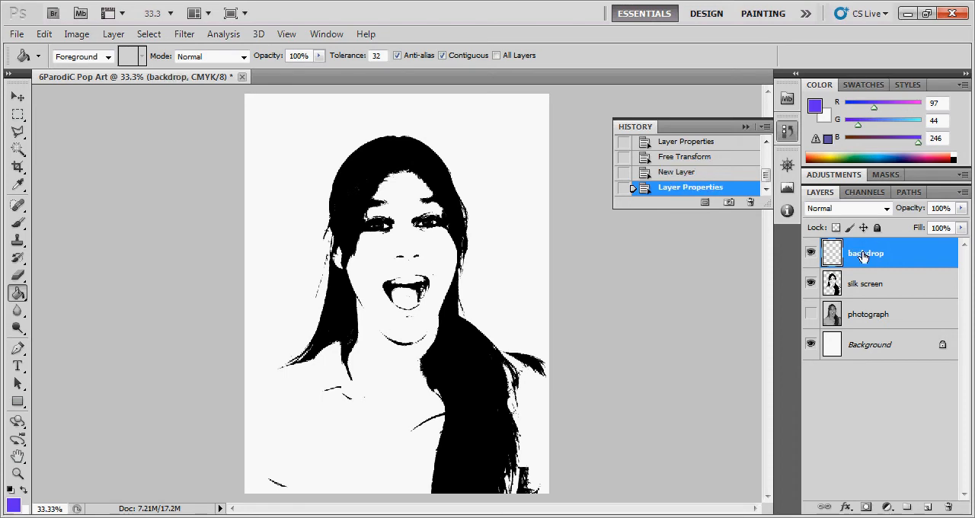
- Set the foreground colour to the slightly lighter violet 6836f9
left_click(14, 505)
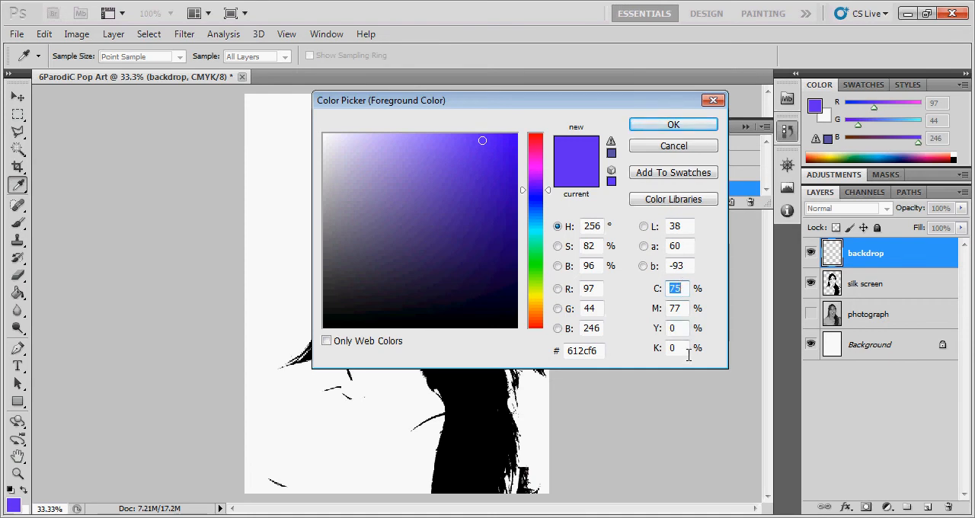
mouse_move(482, 141)
left_mouse_down()
mouse_move(503, 140)
mouse_move(474, 137)
left_mouse_up()
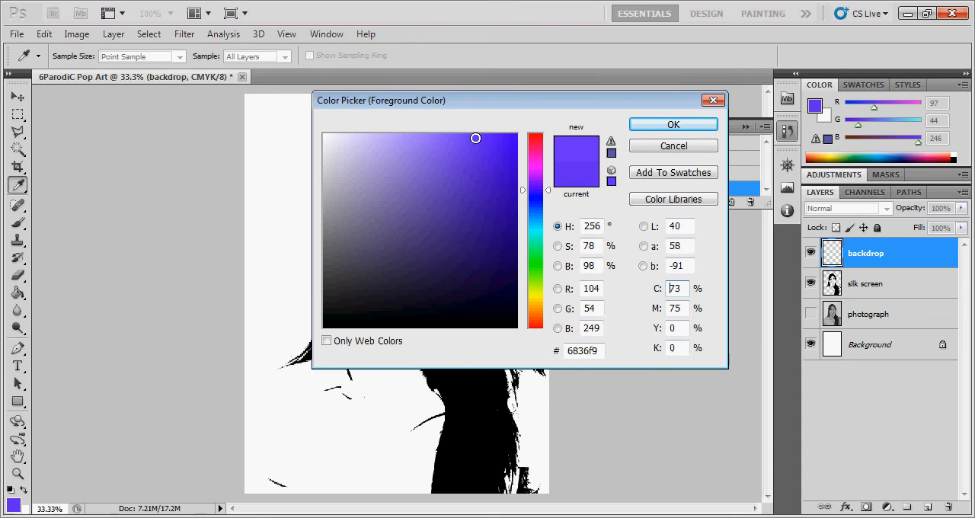
left_click(680, 124)
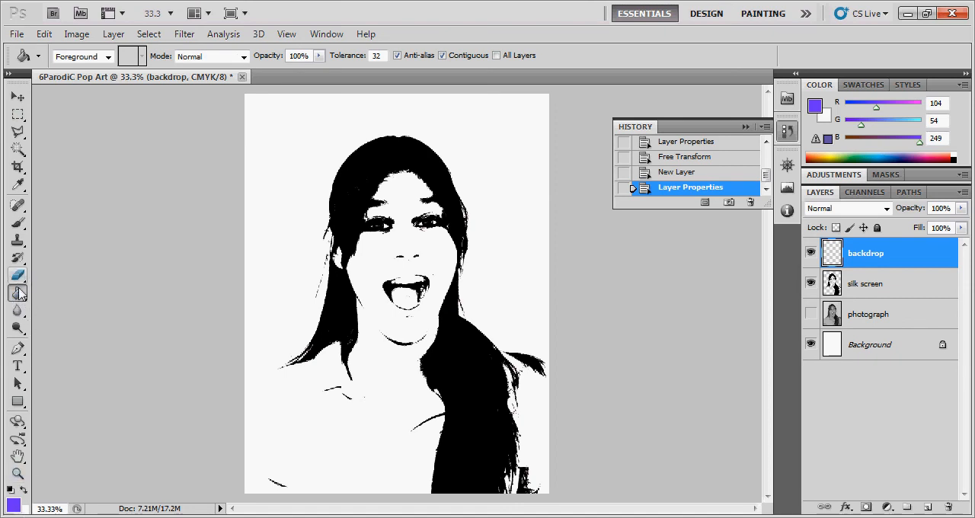
- Fill the entire backdrop layer with the violet foreground colour using the Paint Bucket Tool
right_click(21, 297)
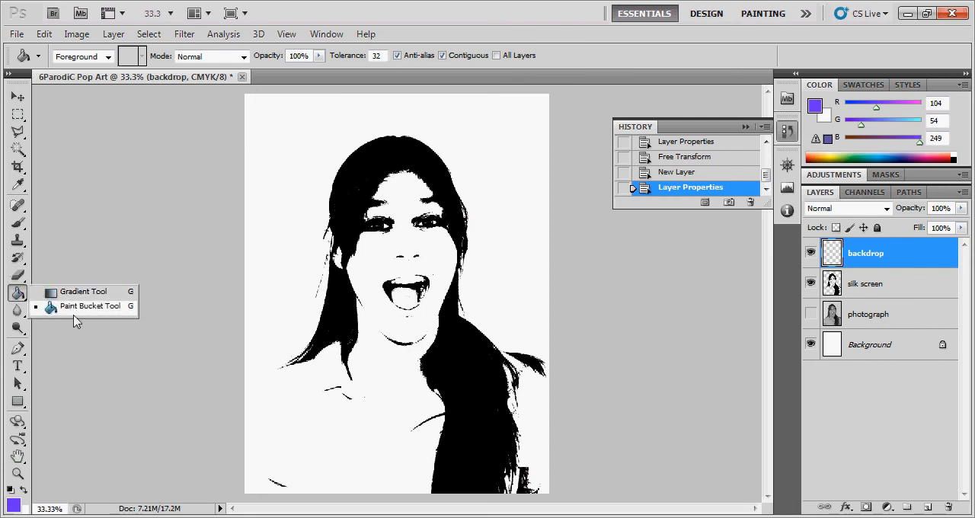
left_click(94, 294)
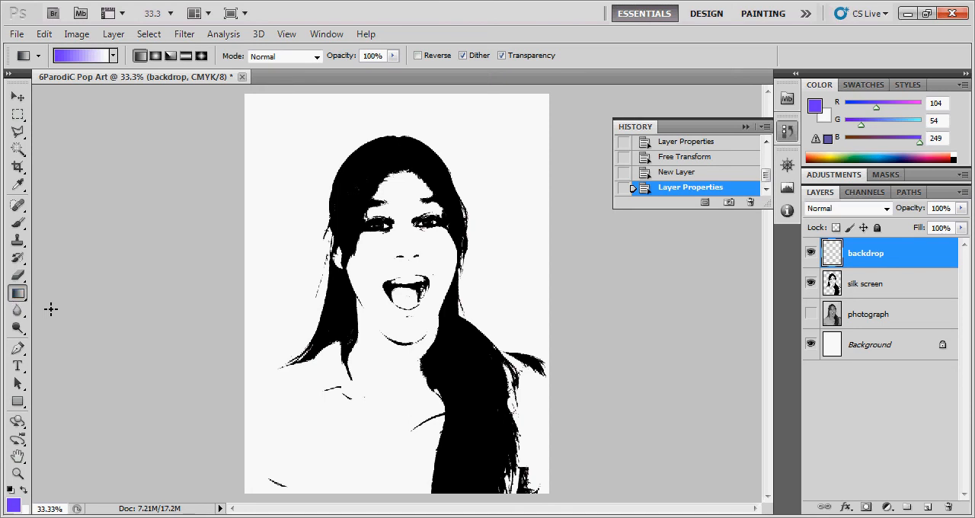
right_click(17, 297)
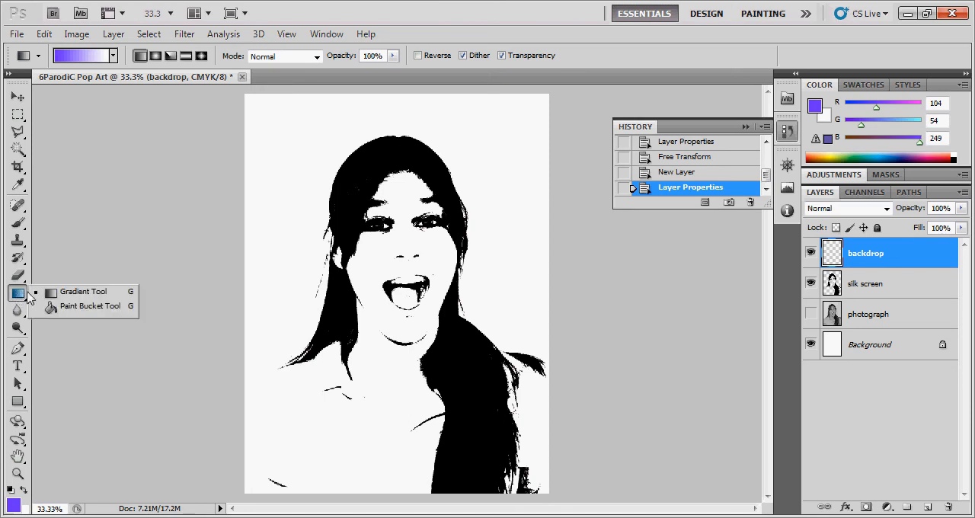
left_click(97, 311)
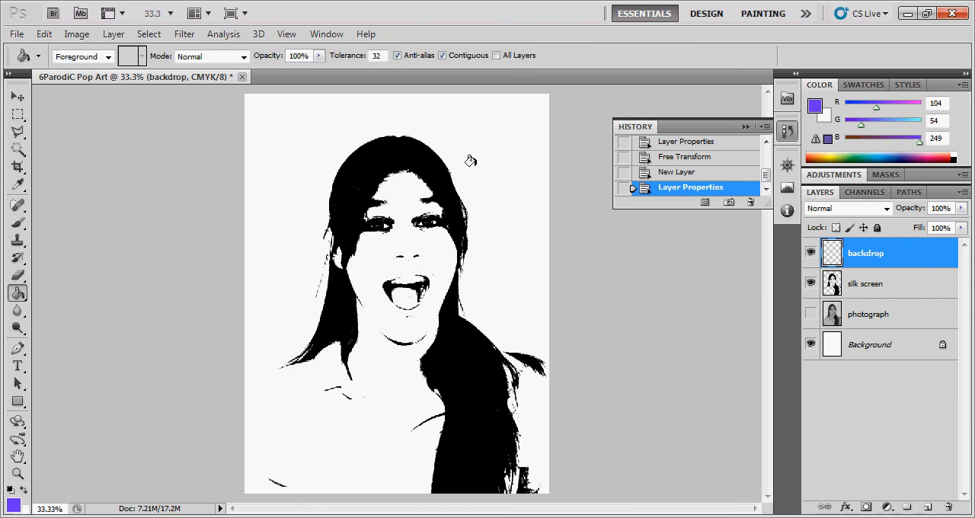
left_click(314, 127)
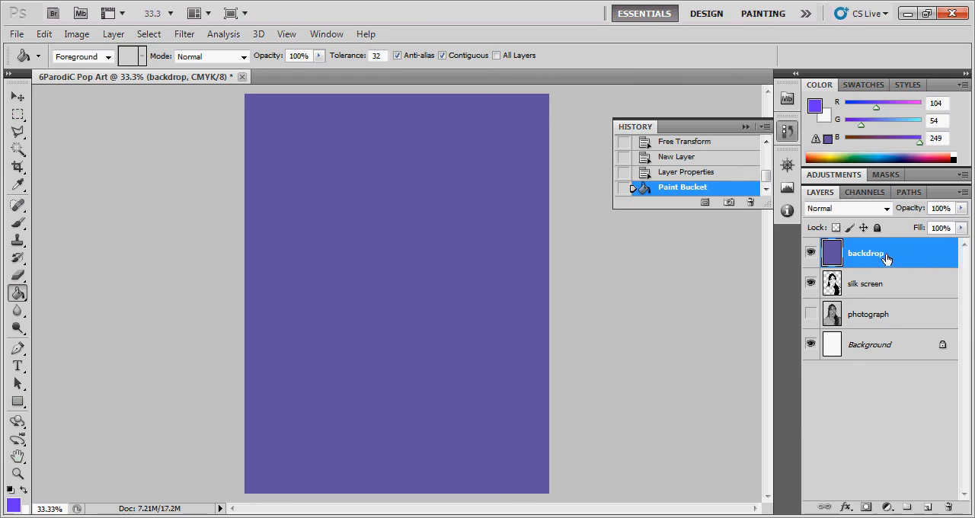
left_click(904, 294)
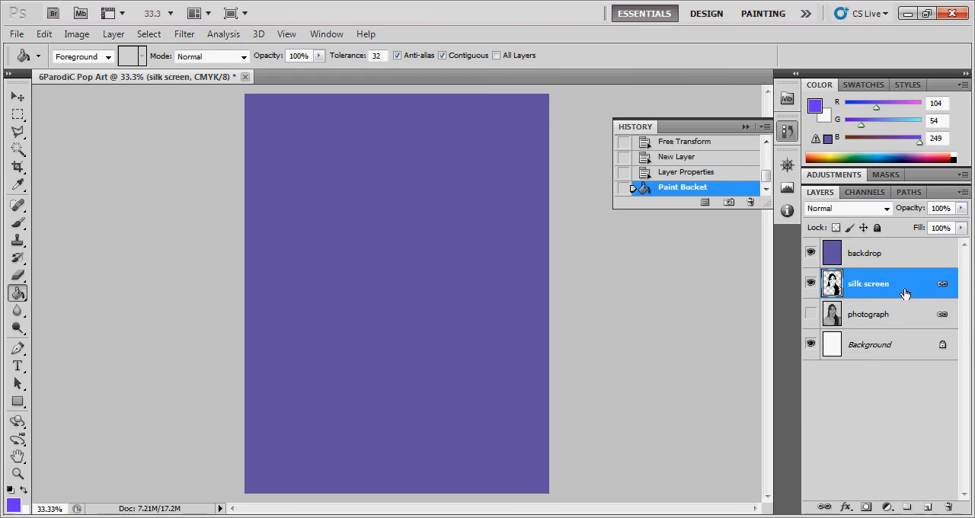
left_click(417, 259)
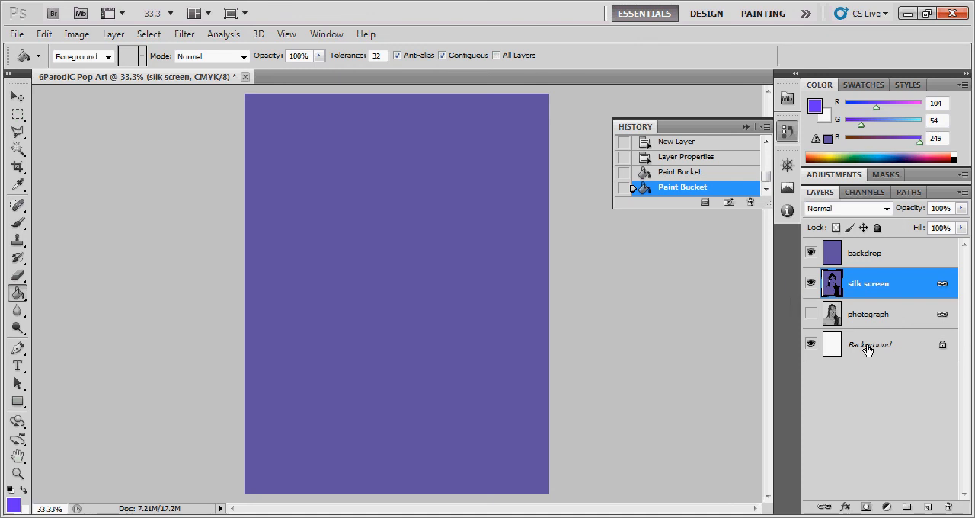
left_click(666, 175)
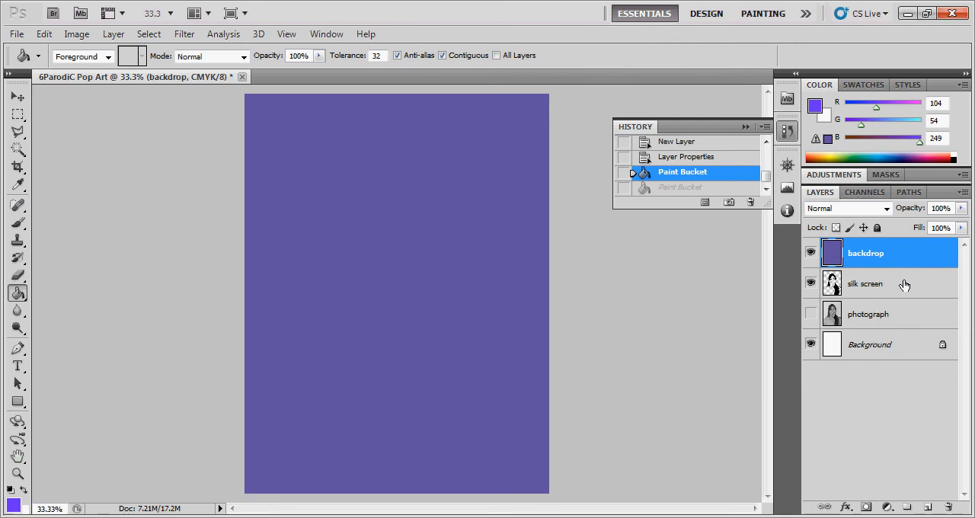
- Reorder the layers so that the silk screen layer lies directly above the backdrop layer
left_click_drag(905, 287, 907, 248)
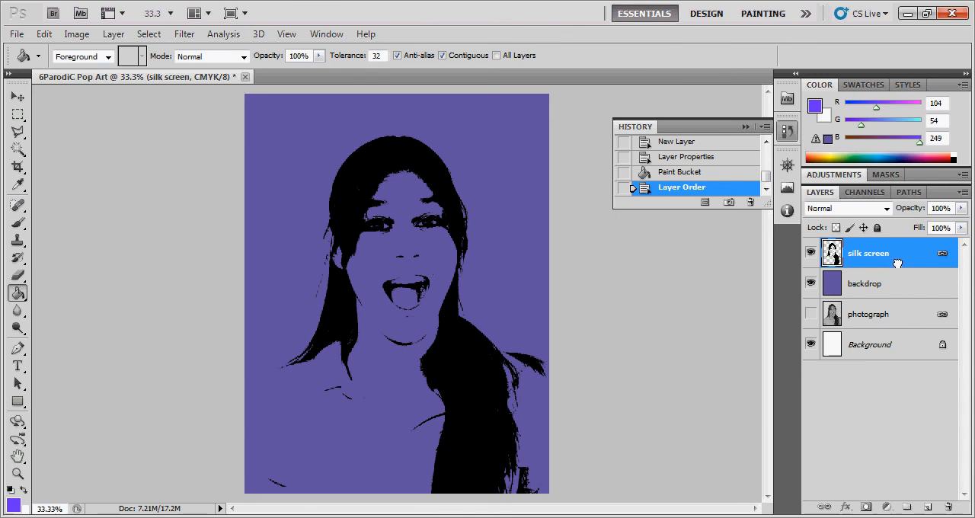
left_click_drag(896, 256, 895, 246)
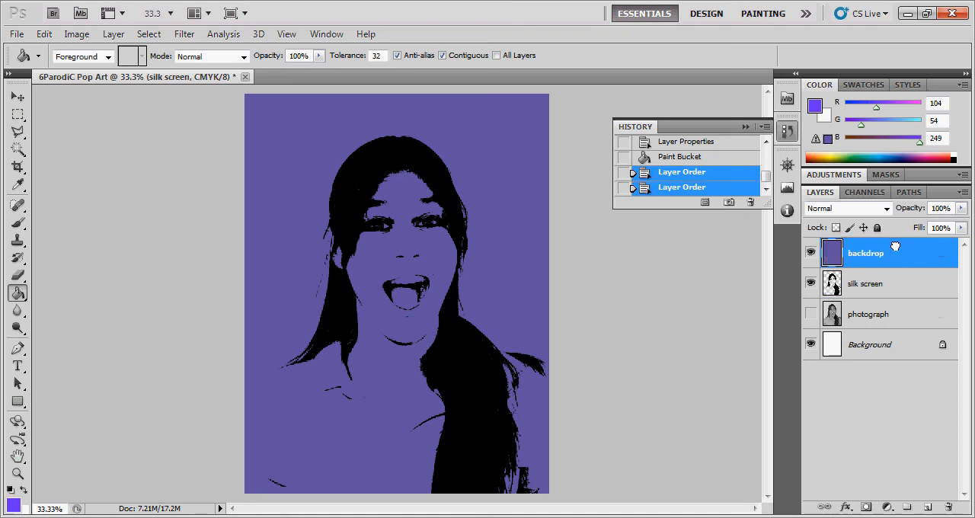
left_click(914, 294)
left_click_drag(915, 294, 911, 249)
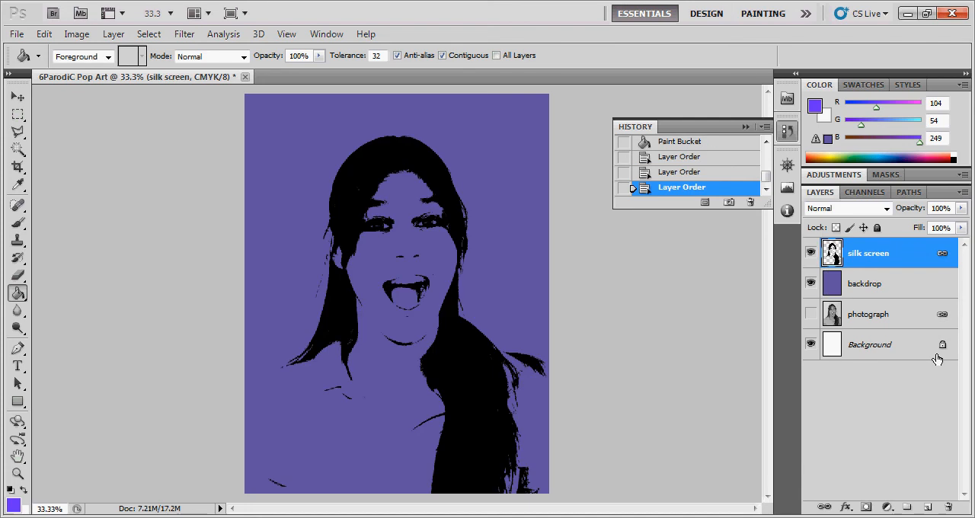